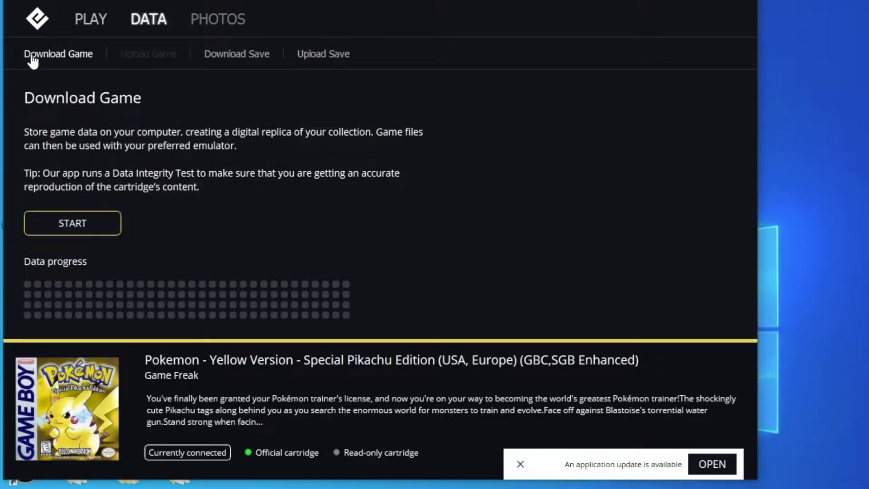
Step: Start the Download Game copy of the Pokémon Yellow cartridge and switch to the Download Save page
click(94, 224)
click(223, 57)
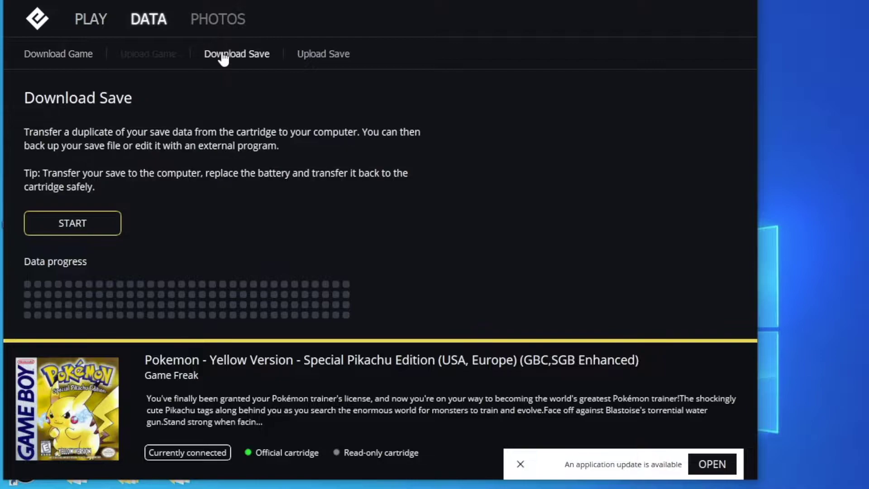
Step: Load the dumped Pokémon Yellow ROM into VisualBoyAdvance by dropping it onto the emulator window
click(683, 1)
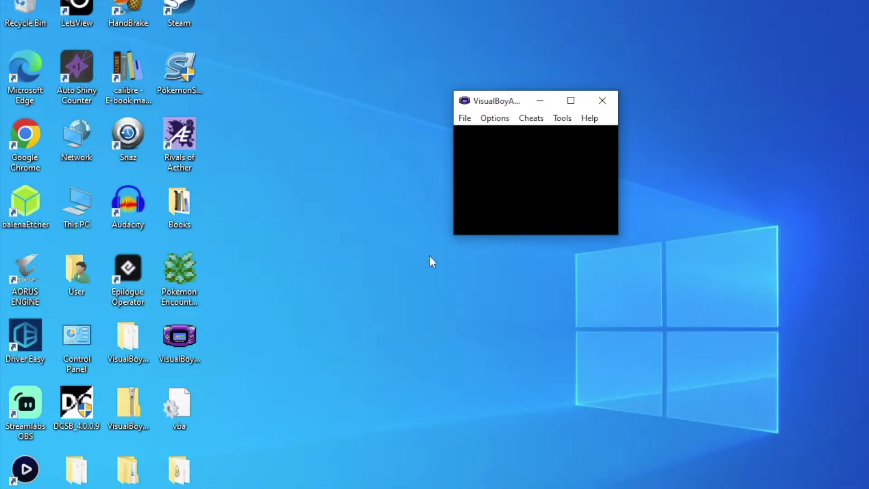
drag(500, 98, 430, 79)
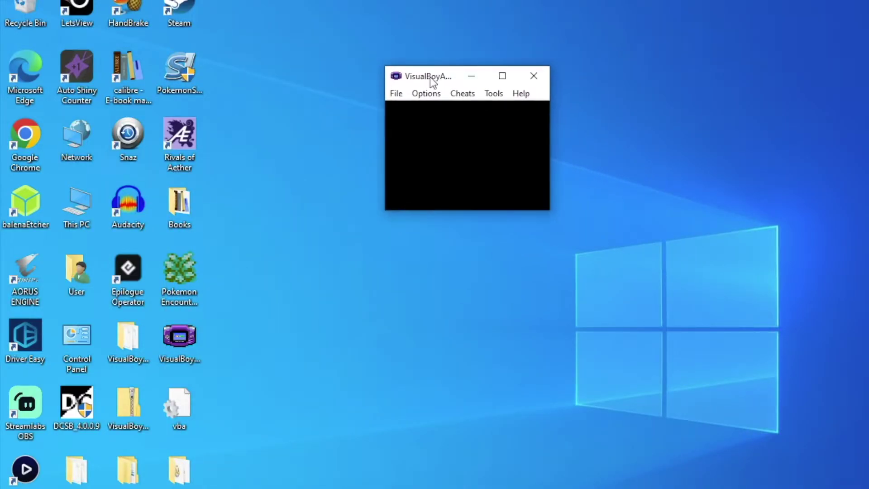
drag(281, 486, 413, 196)
drag(408, 243, 438, 181)
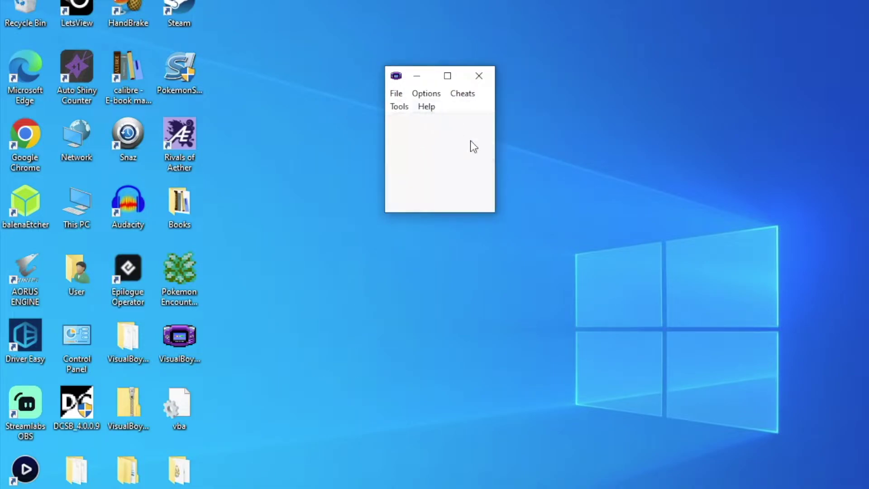
Step: Import Yellow game.sav as the battery file, accepting the emulator reset
click(400, 94)
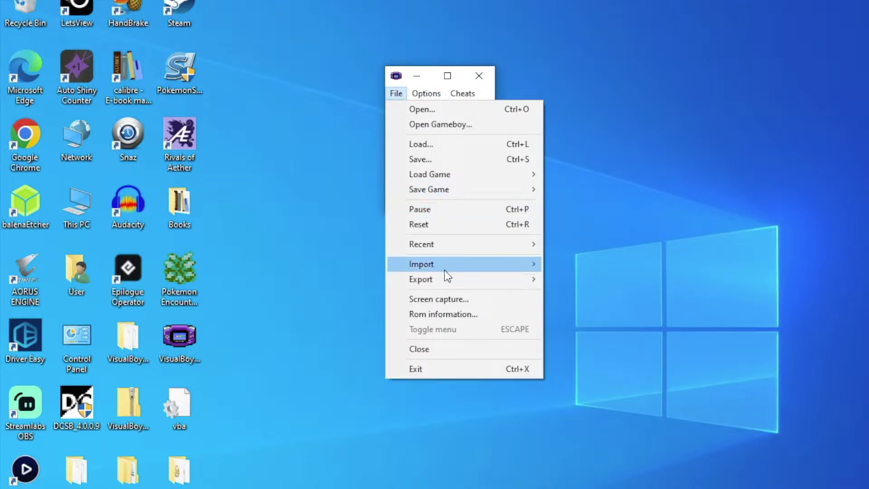
mouse_move(445, 271)
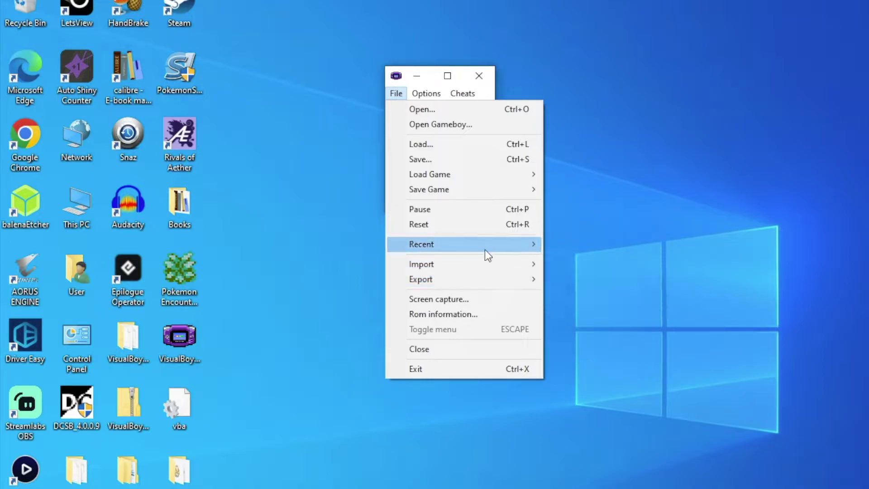
mouse_move(511, 270)
click(561, 266)
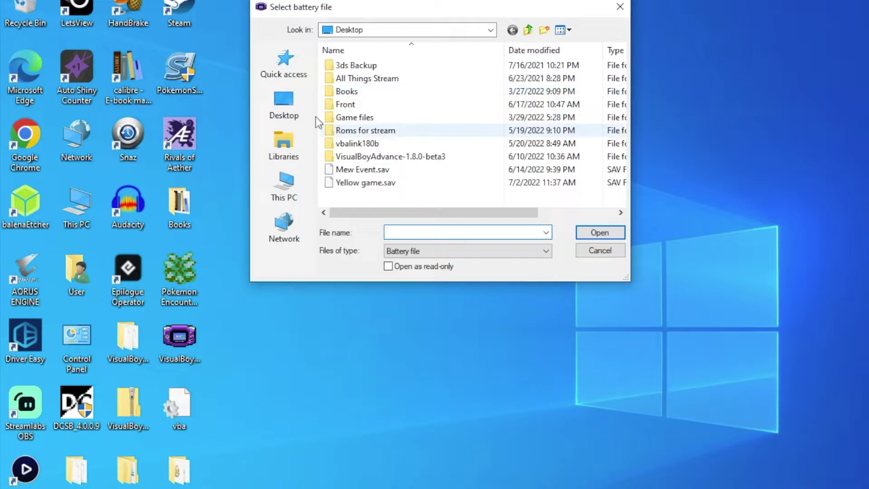
click(366, 183)
click(599, 231)
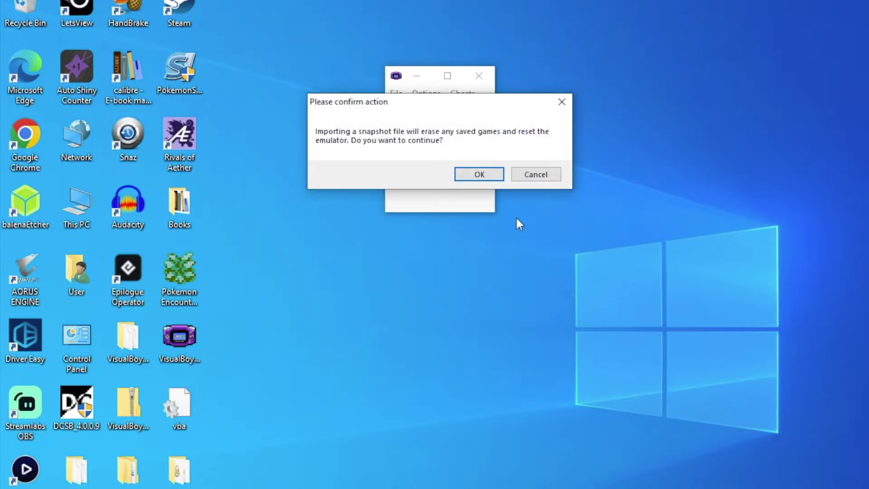
click(479, 177)
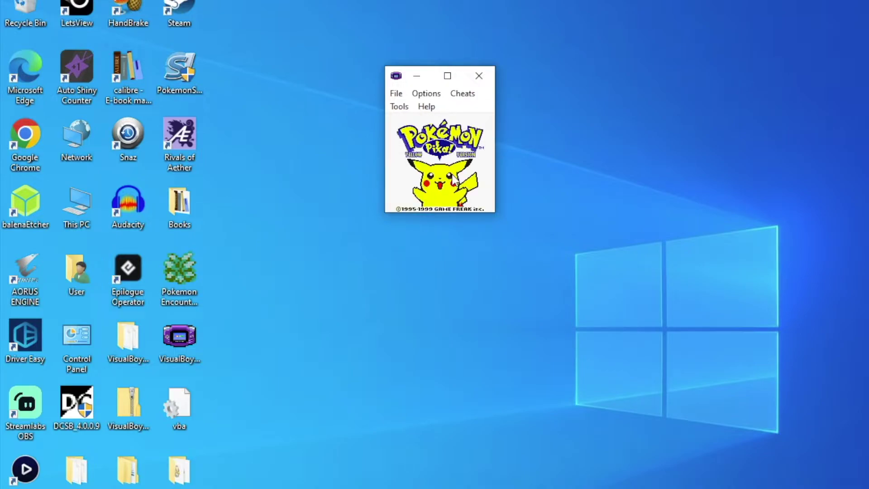
Step: Pass the title screen and continue the save with 6 badges, 32 Pokédex and 26:41 playtime
key(Return)
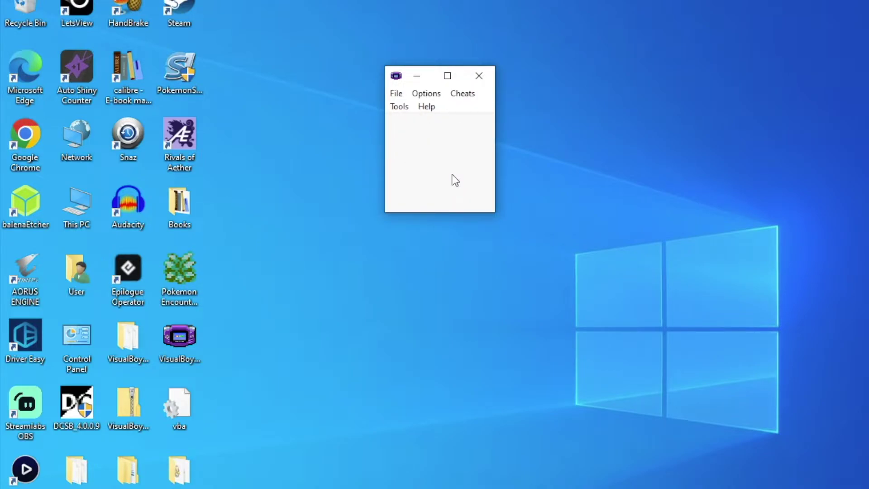
key(z)
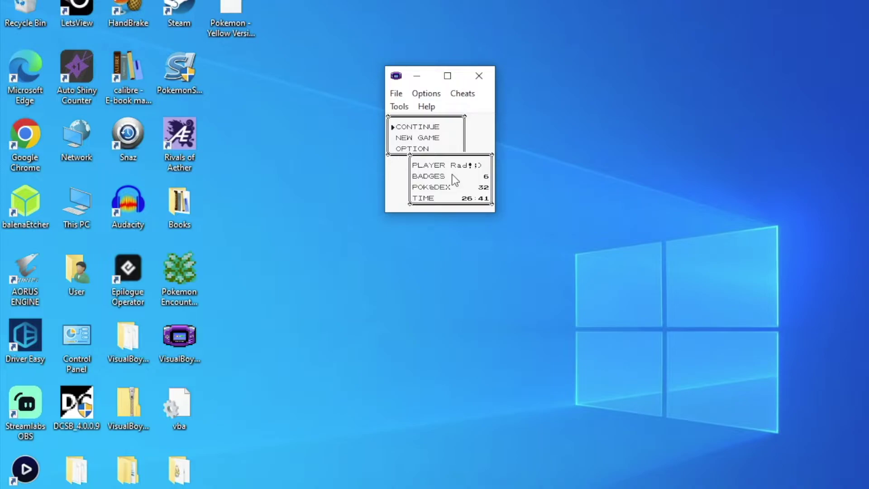
key(x)
key(z)
key(z)
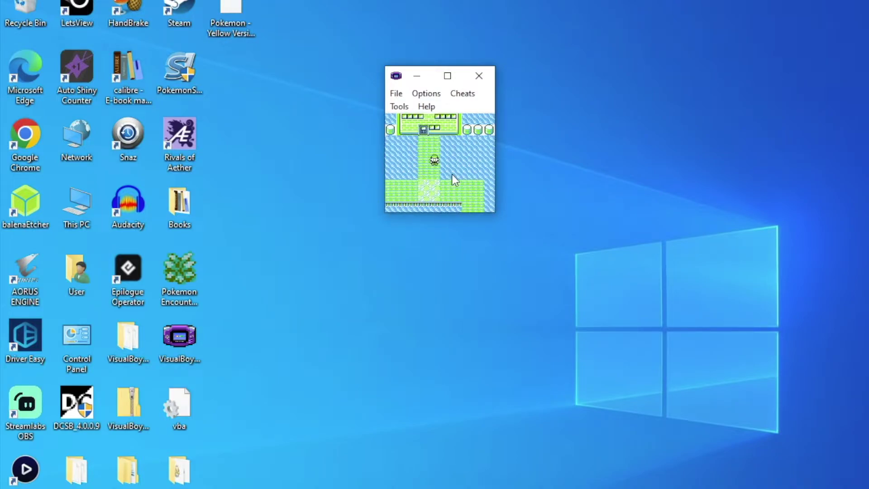
Step: Export the save as a battery file named 'yellow game 2' on the desktop
click(400, 95)
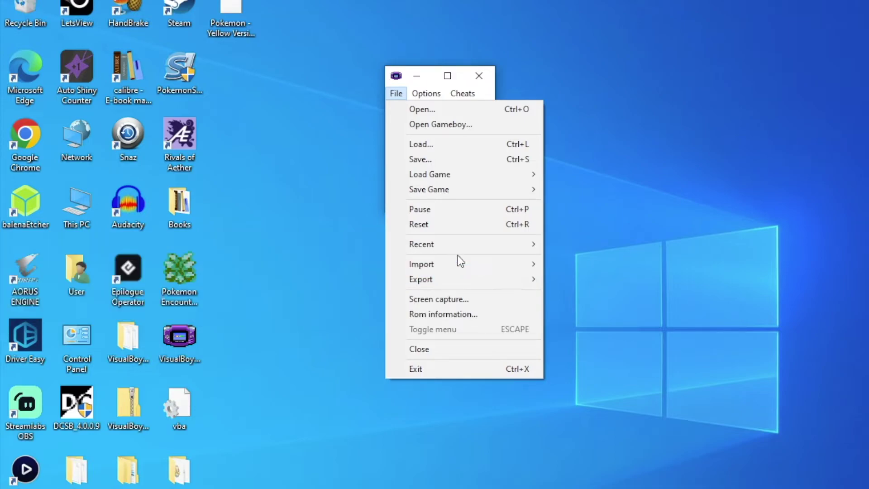
mouse_move(462, 285)
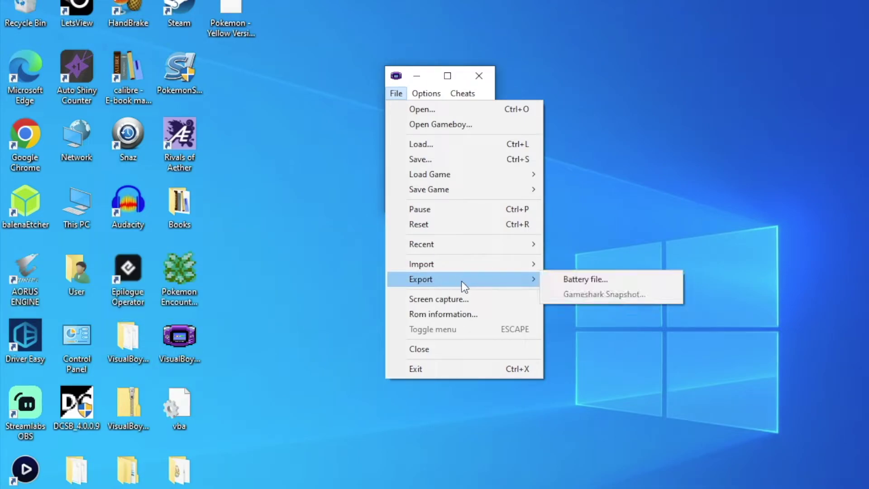
click(581, 279)
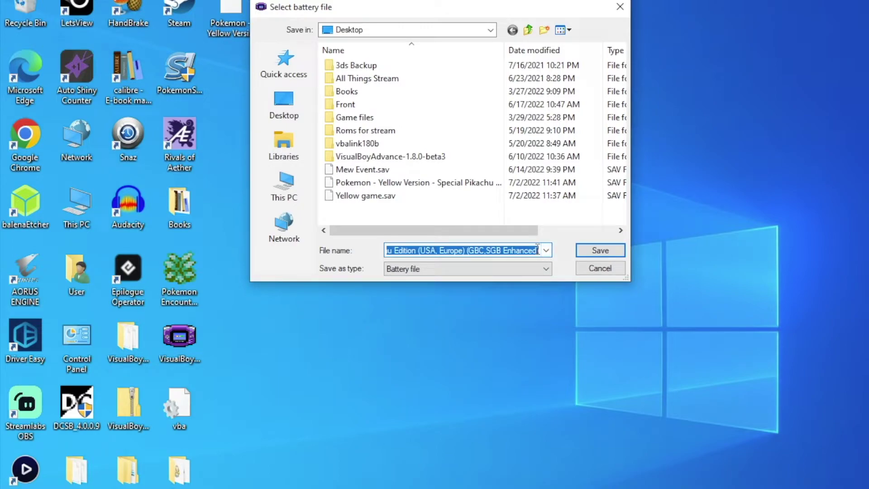
key(BackSpace)
text(yell)
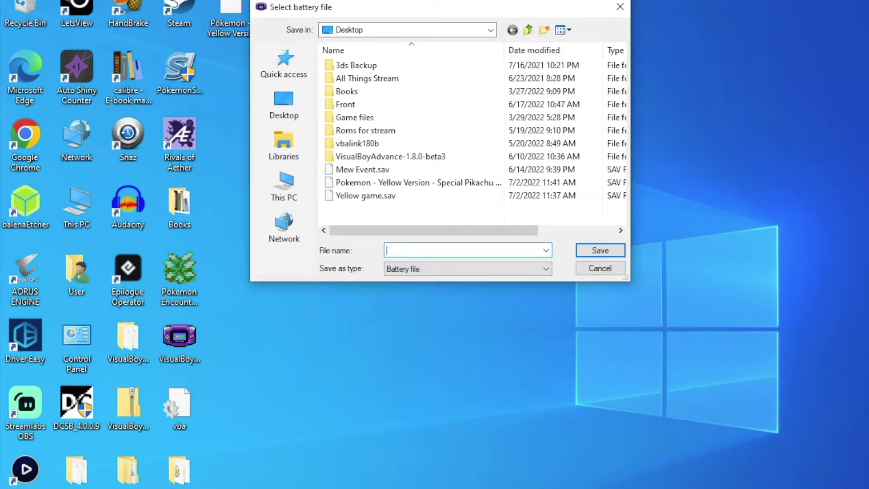
text(ow)
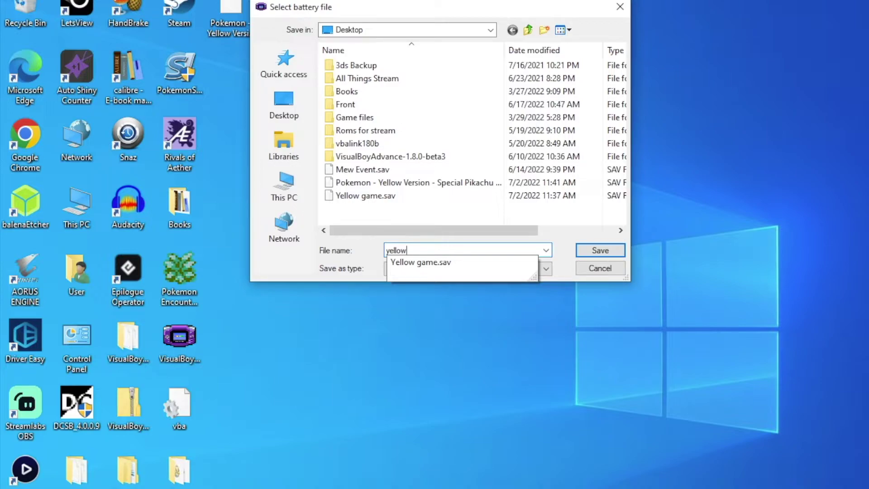
text( game 2)
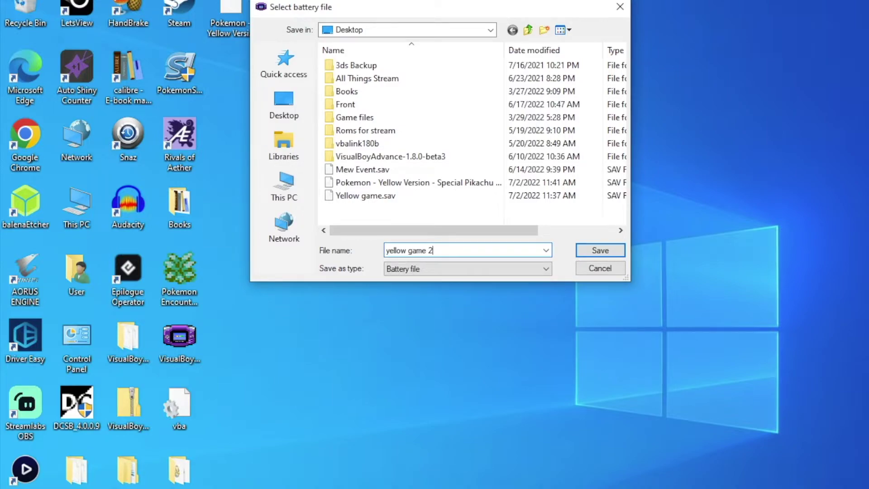
click(593, 249)
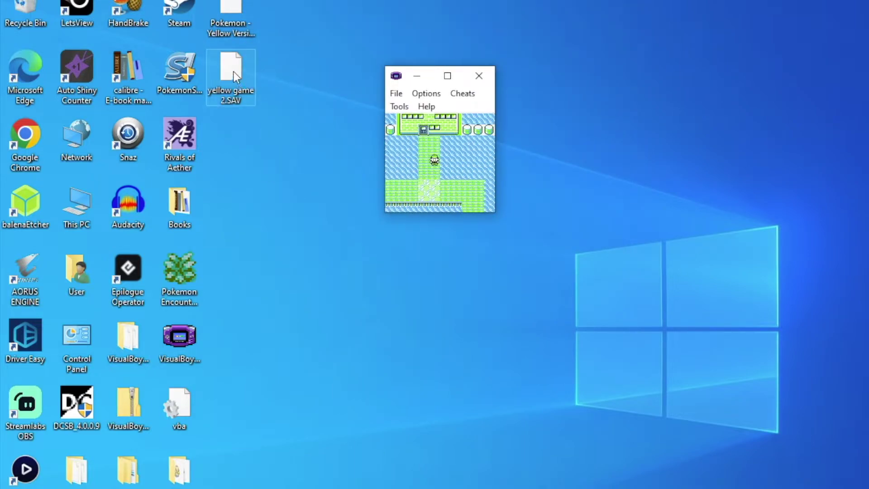
drag(233, 71, 254, 90)
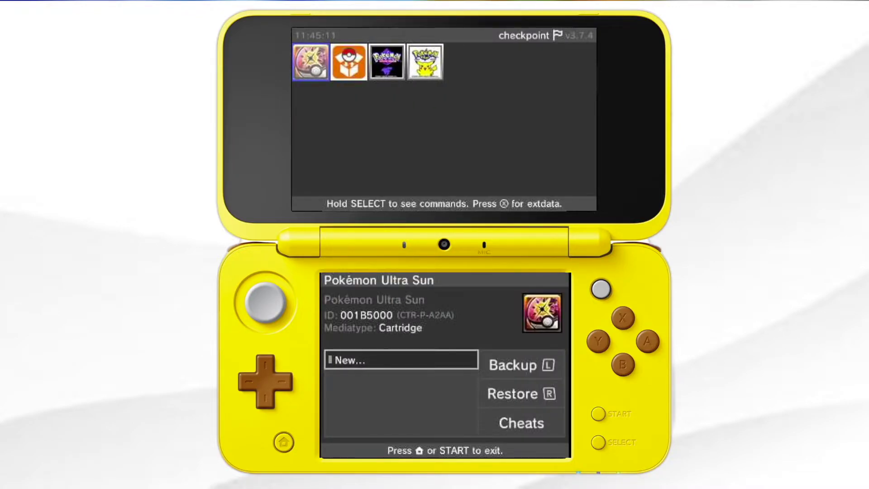
Step: Select the Pokémon Yellow title in Checkpoint and browse its backups to the yell entry
key(Right)
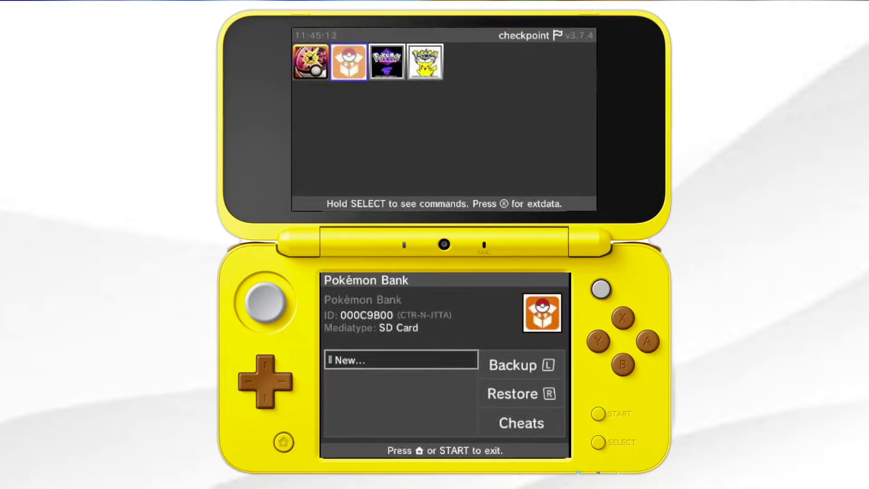
key(Right)
key(Right)
key(Left)
key(Right)
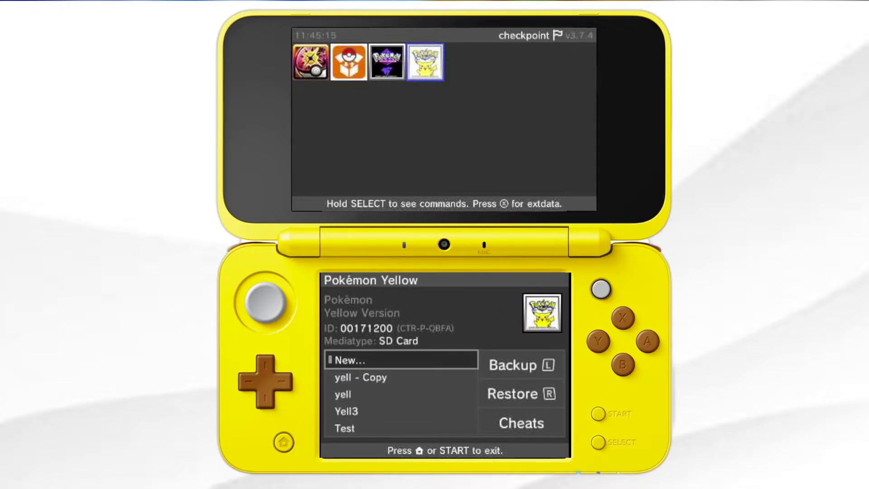
key(Right)
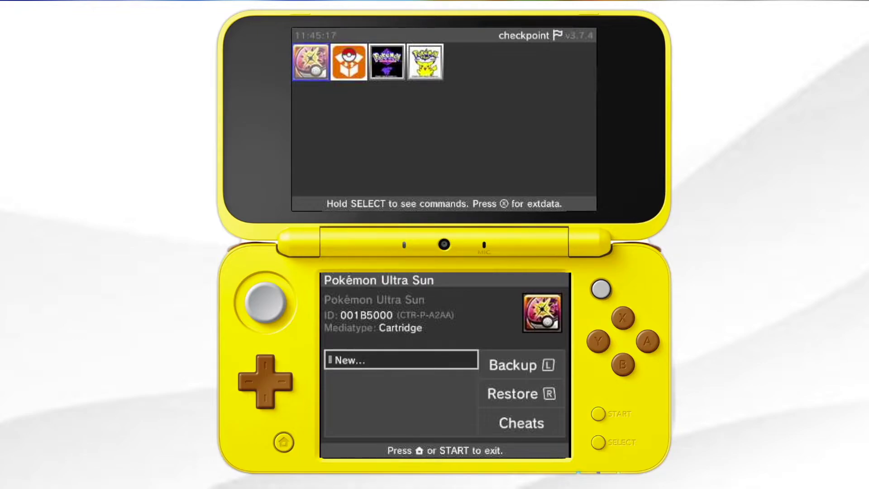
key(Right)
key(Right)
key(Right)
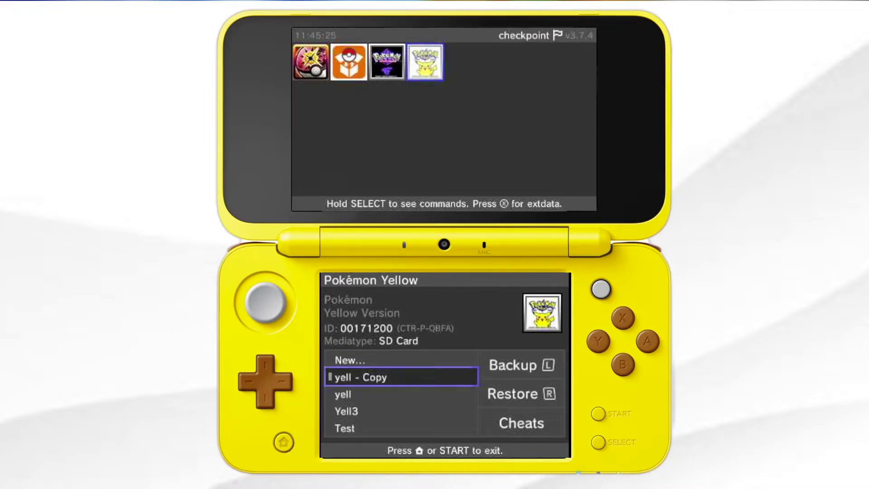
key(Down)
key(Down)
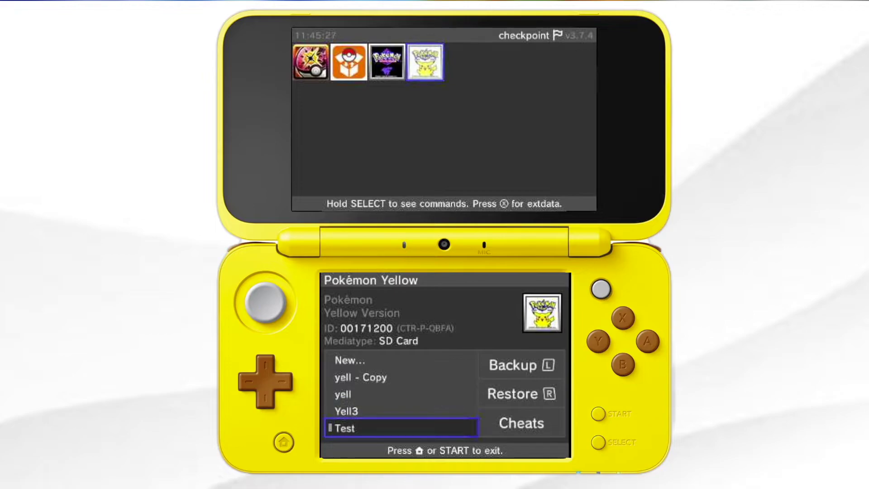
key(Up)
key(Up)
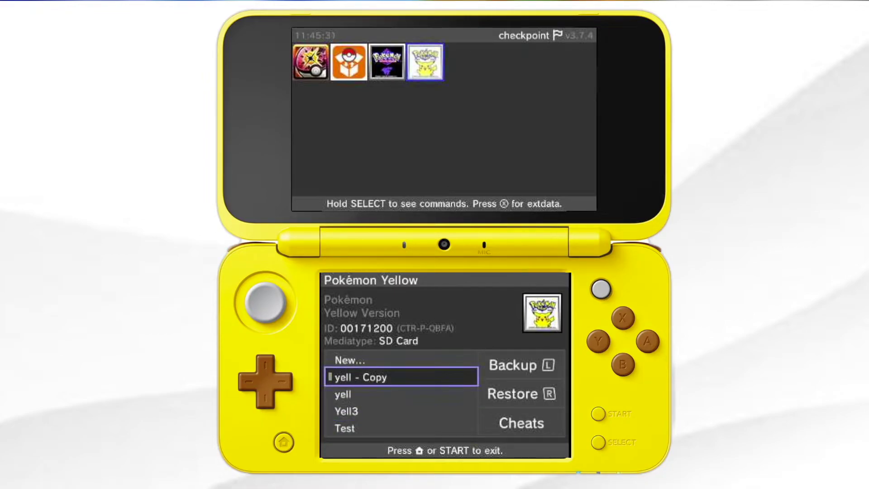
key(Down)
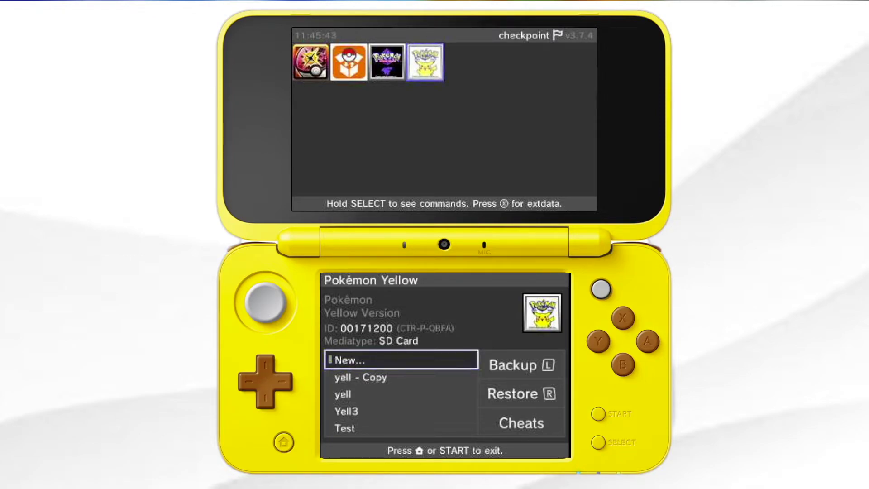
Step: Decline backing up Pokémon Yellow, move down to Test, and suspend Checkpoint to the HOME Menu
key(l)
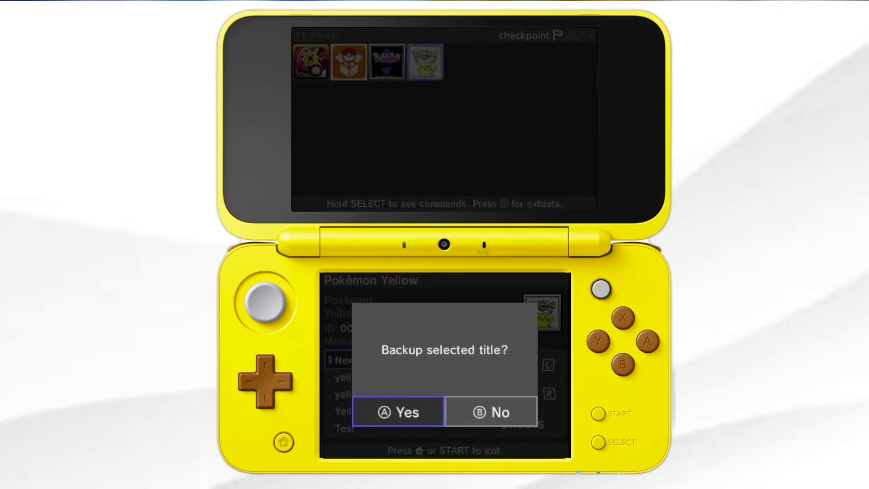
key(b)
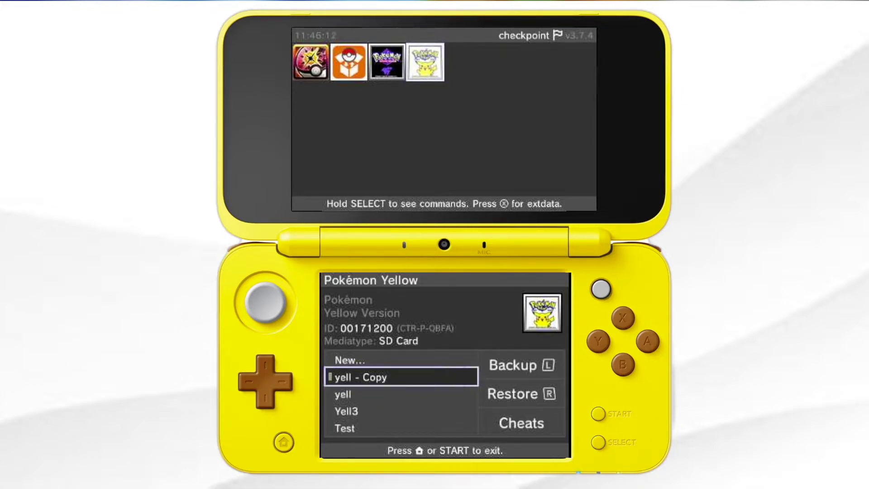
key(Down)
key(Down)
key(Down)
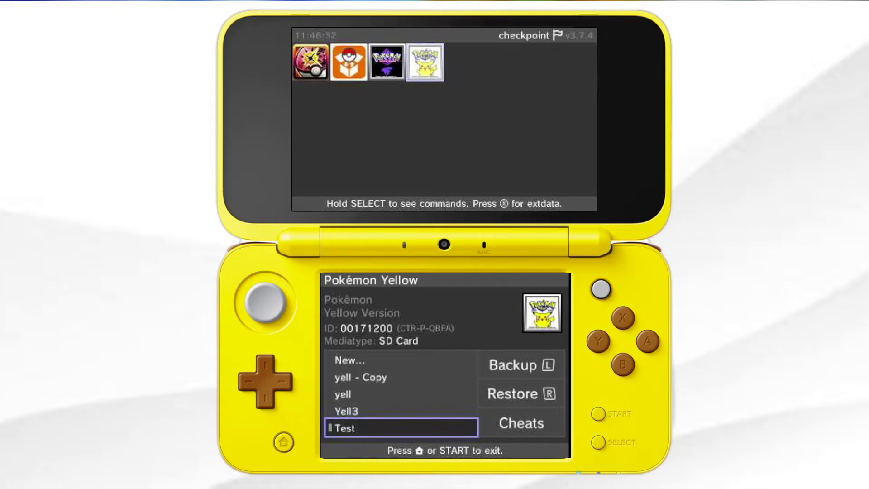
key(Home)
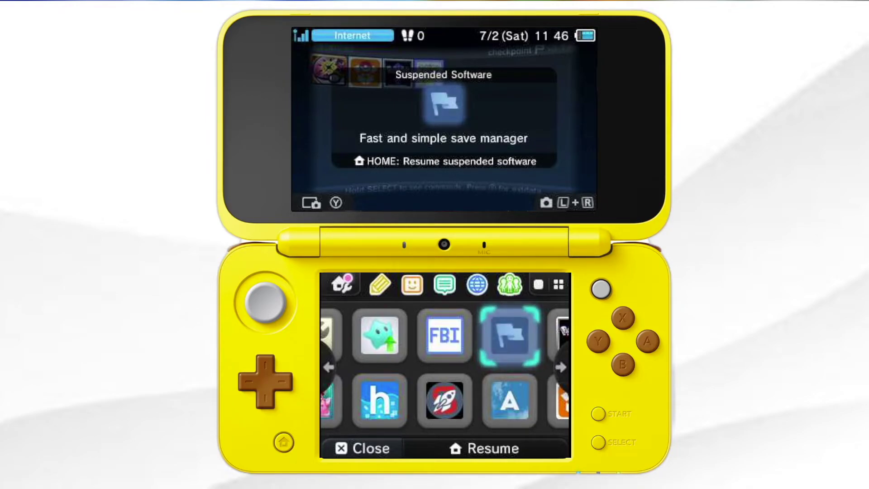
Step: Quit the suspended Checkpoint app from the 3DS HOME Menu
key(x)
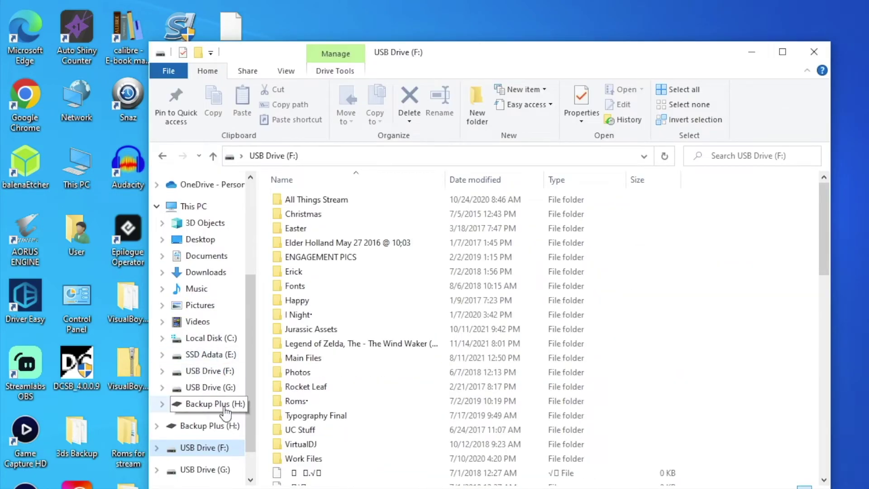
Step: Navigate USB Drive (G:) to 3ds > Checkpoint > saves > 0x01712 Pokémon Yellow > Test
click(222, 388)
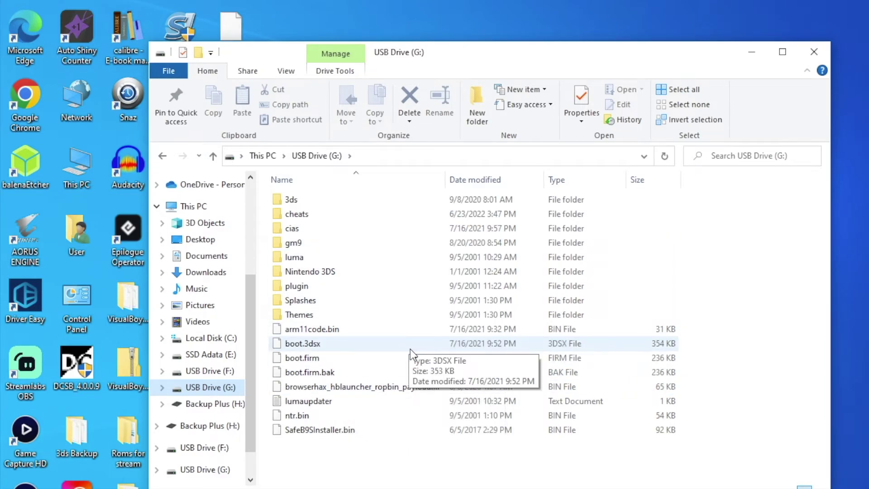
click(310, 200)
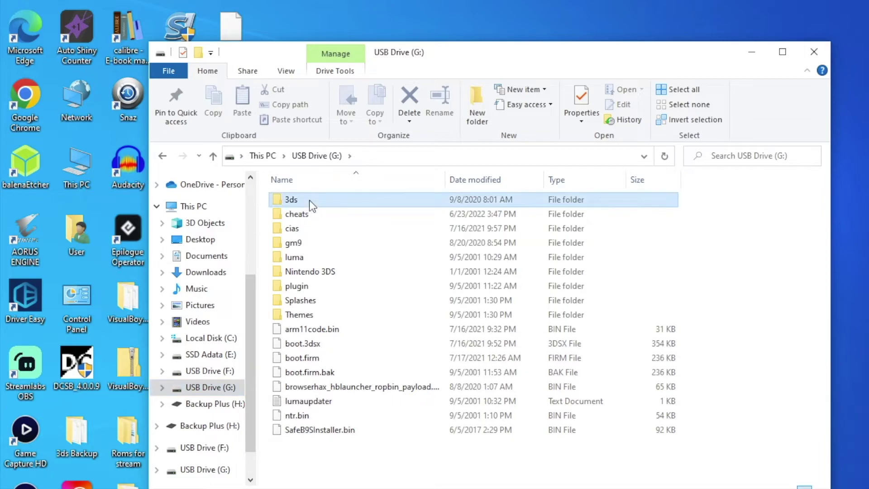
double_click(310, 201)
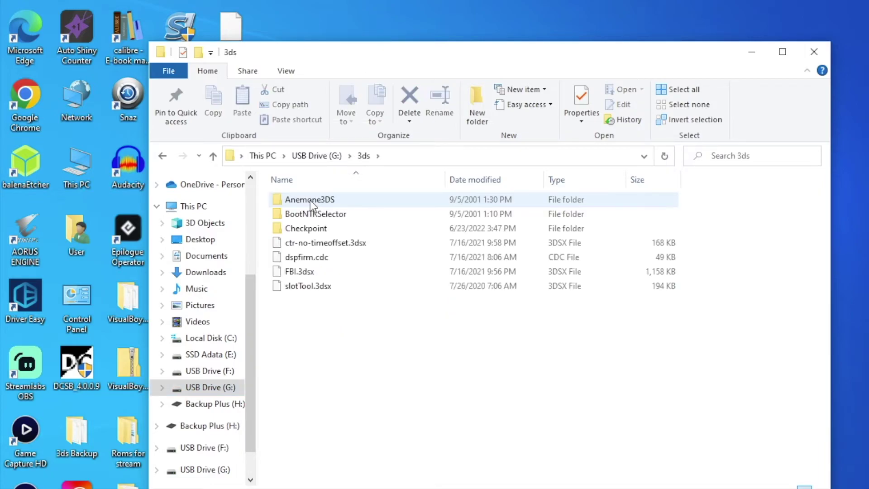
double_click(314, 229)
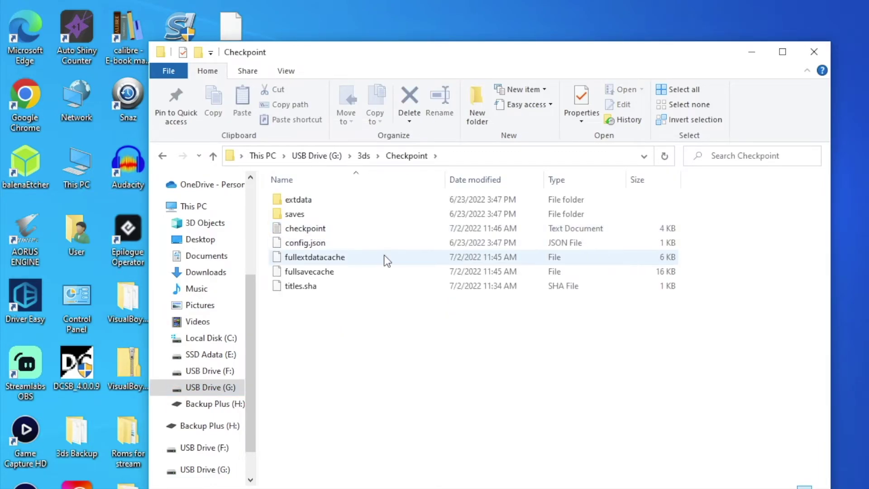
double_click(303, 215)
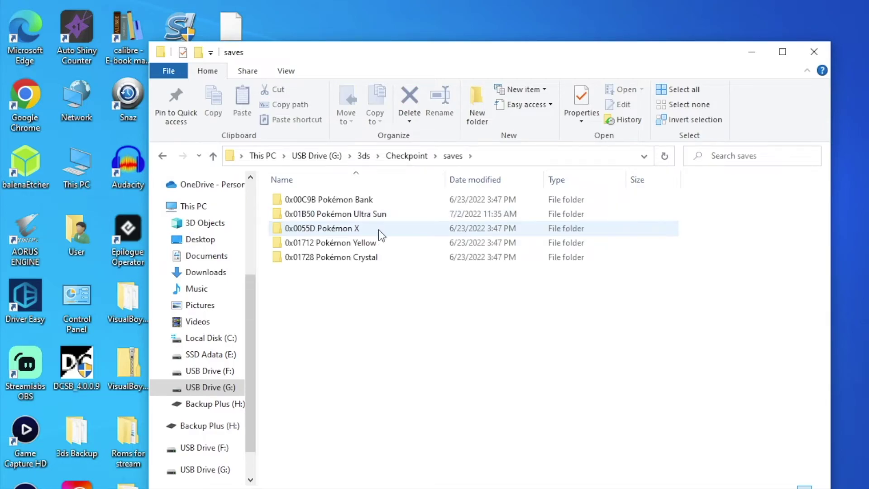
double_click(324, 244)
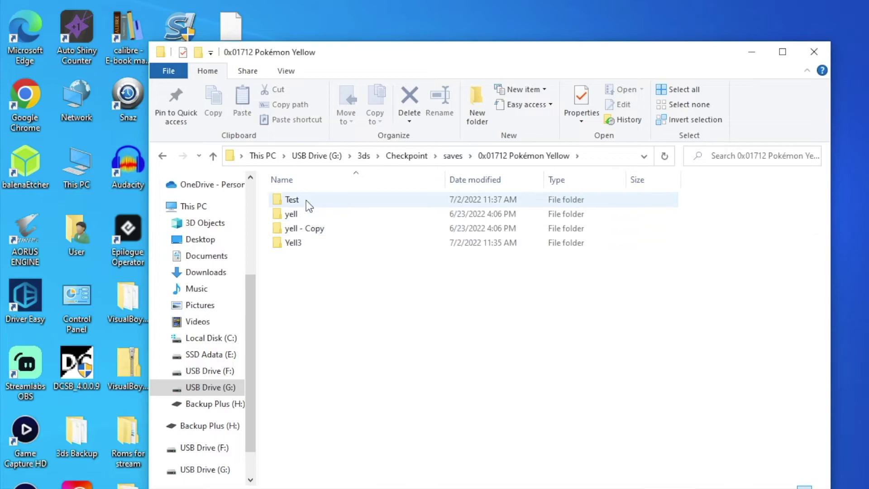
double_click(305, 200)
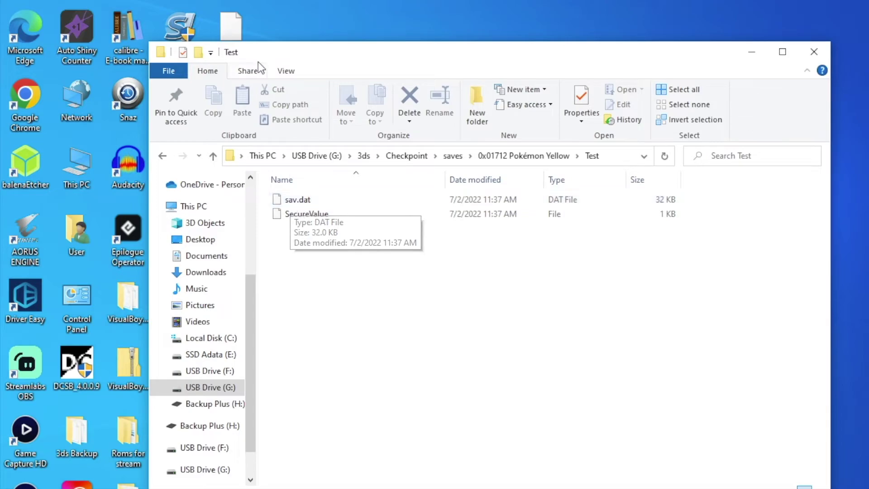
drag(293, 52, 296, 84)
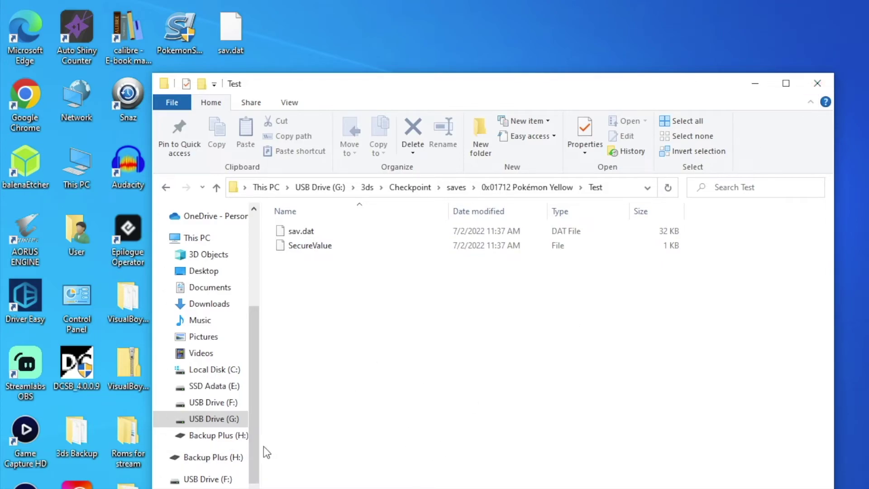
Step: Eject USB Drive (G:) from File Explorer's navigation pane
scroll(222, 452, down, 1)
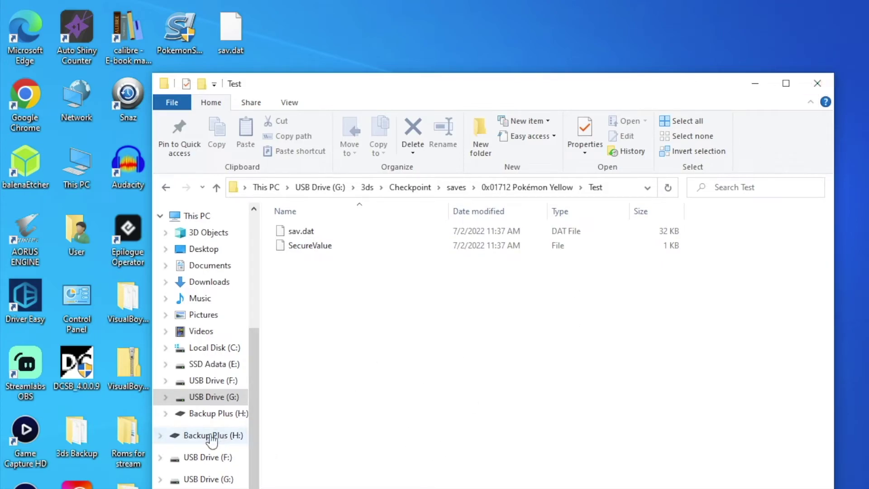
click(207, 479)
right_click(208, 480)
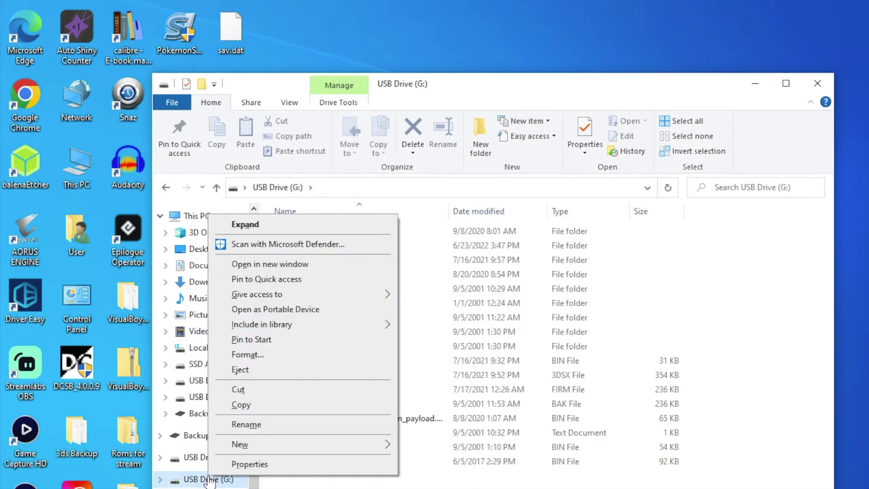
click(240, 370)
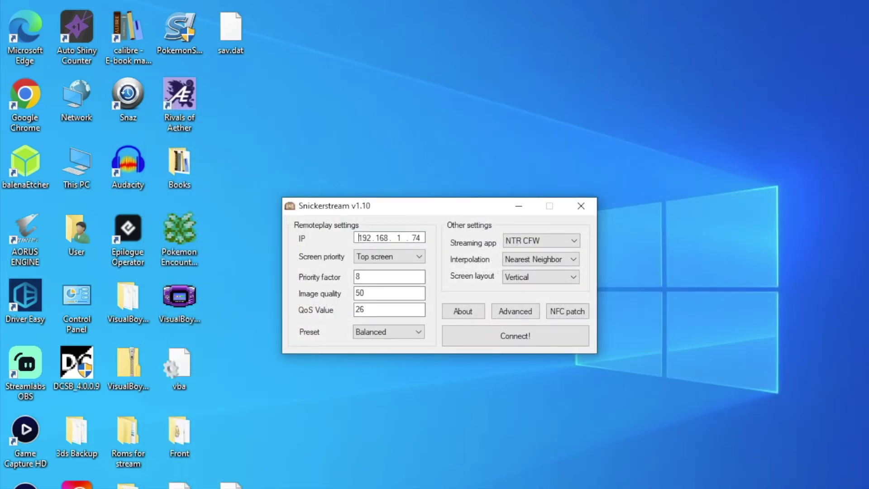
Step: Close the Snickerstream v1.10 settings window
click(580, 206)
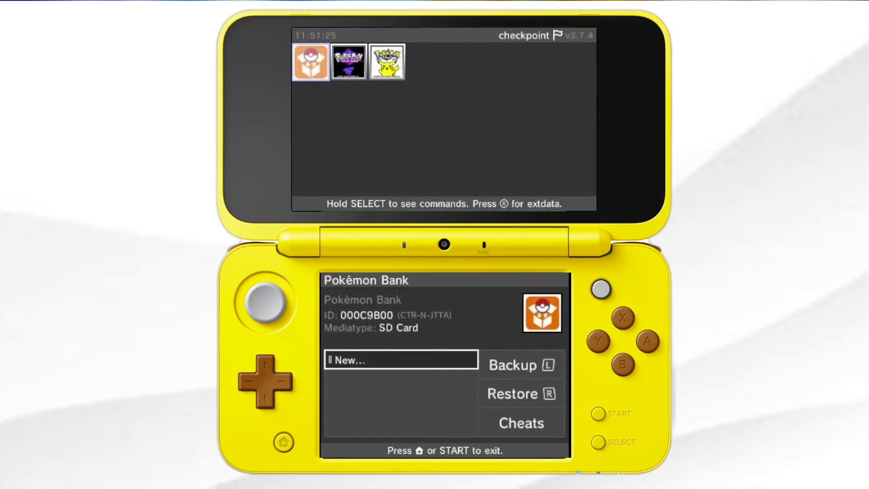
Step: Restore the Test backup onto Pokémon Yellow, then suspend Checkpoint to the HOME Menu
click(425, 62)
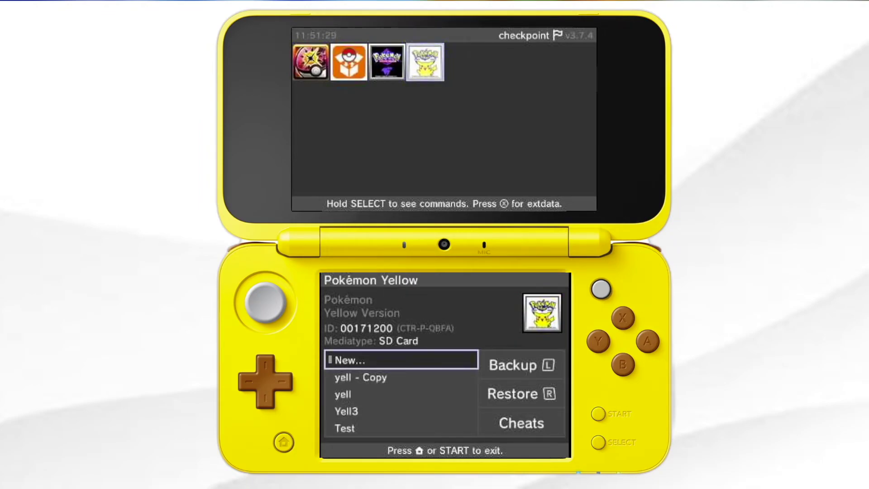
key(Down)
key(Down)
key(Down)
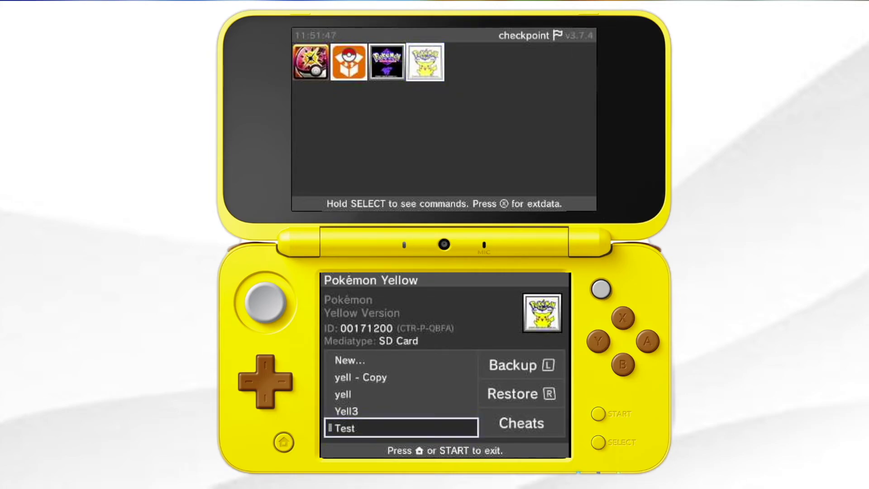
key(w)
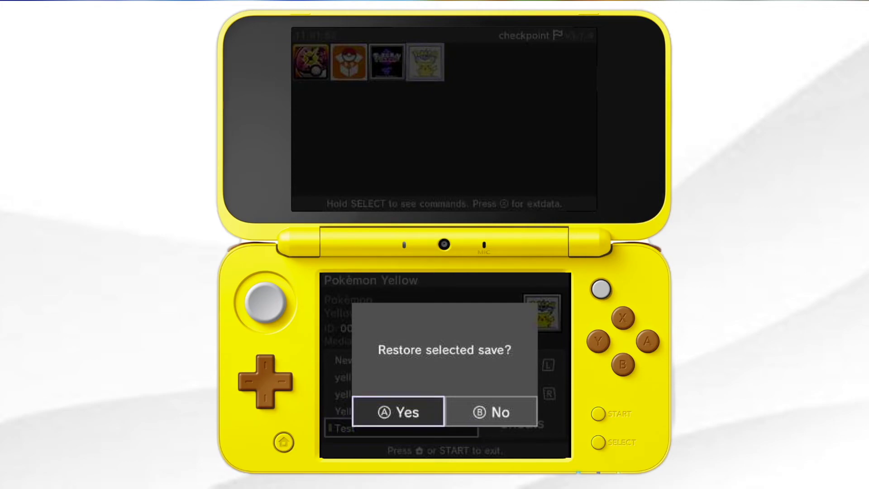
key(a)
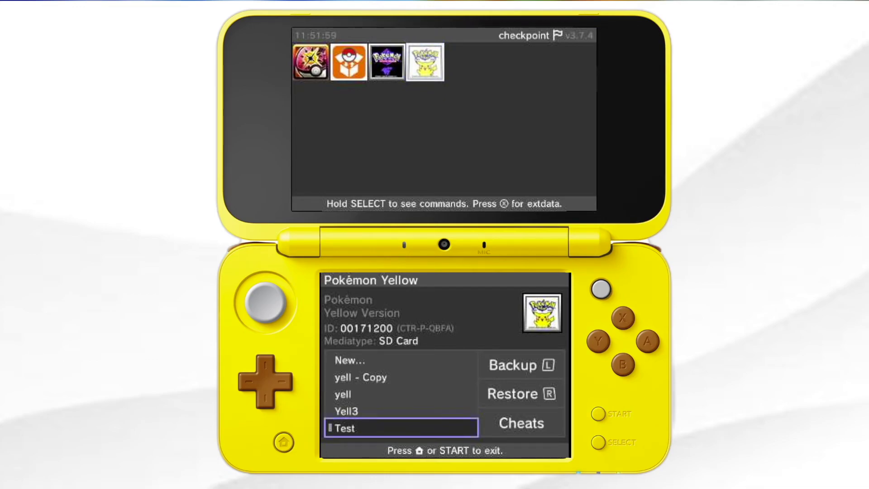
key(Up)
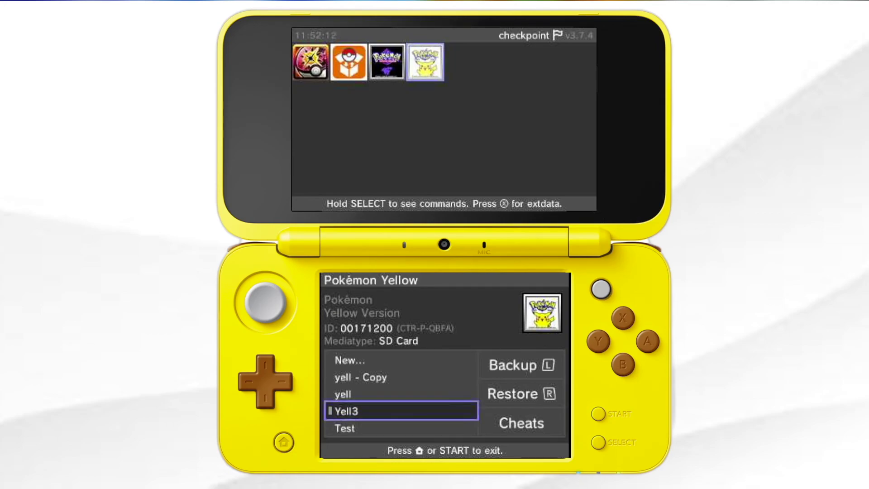
key(Home)
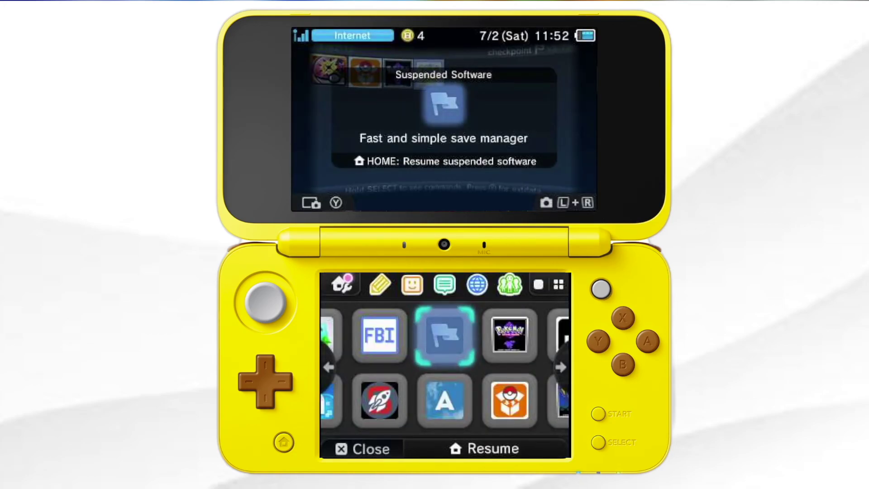
Step: Close Checkpoint and launch Pokémon Yellow, showing the save with 6 badges, 32 Pokédex, 26:41
key(x)
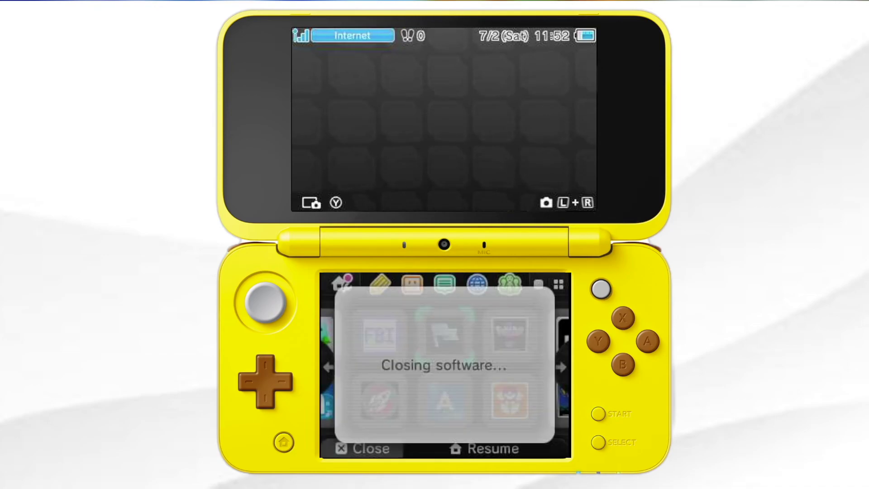
key(Right)
key(Right)
key(Right)
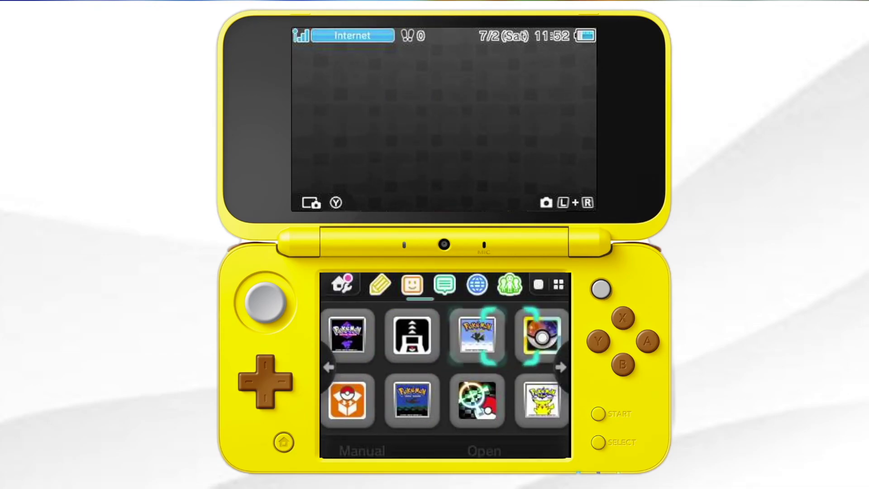
key(Down)
key(a)
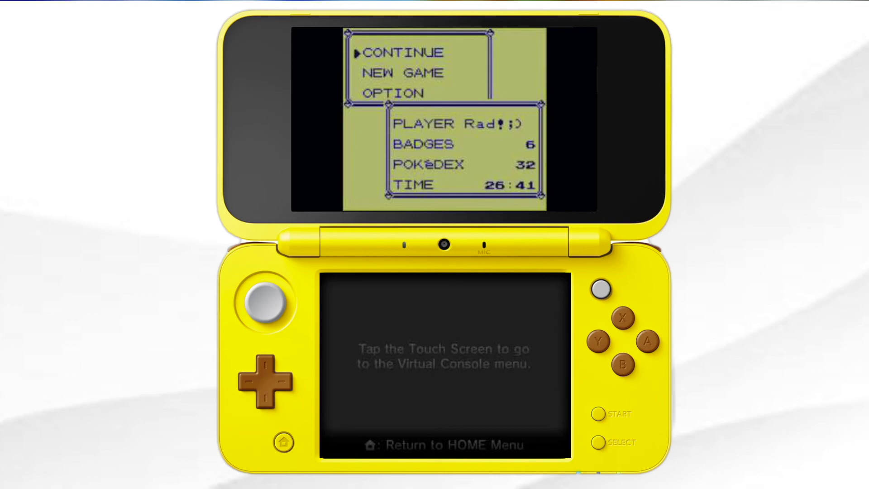
Step: Choose CONTINUE to load the restored save into the overworld
key(a)
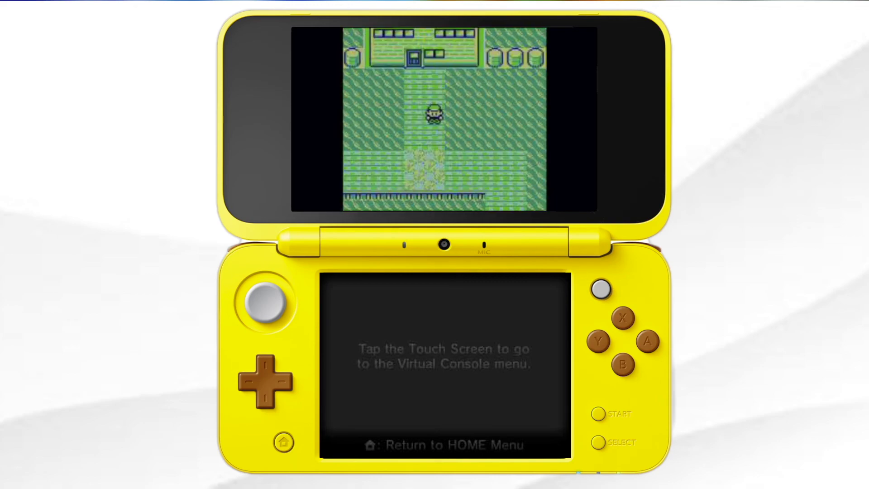